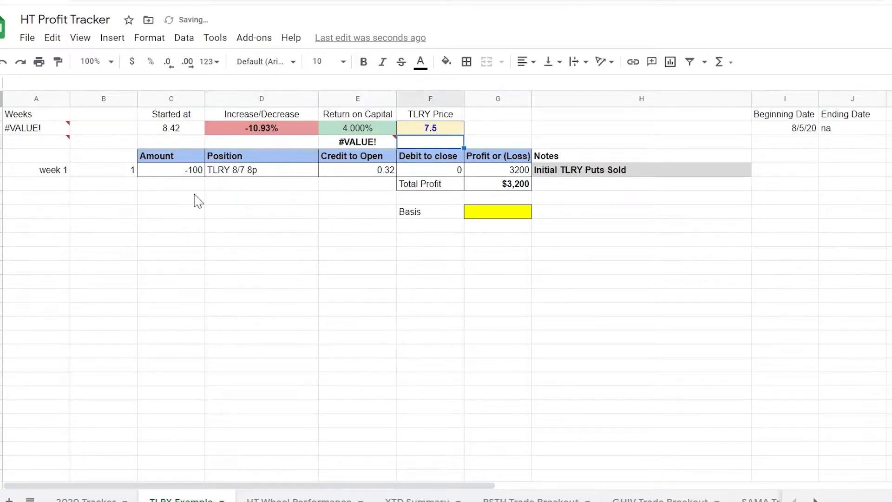
# - Redo the TLRY edits to restore all four trade rows, $600 profit, 8/14 end date and 35.28% return
pyautogui.hotkey('ctrl', 'y')
pyautogui.hotkey('ctrl', 'y')
pyautogui.hotkey('ctrl', 'y')
pyautogui.hotkey('ctrl', 'y')
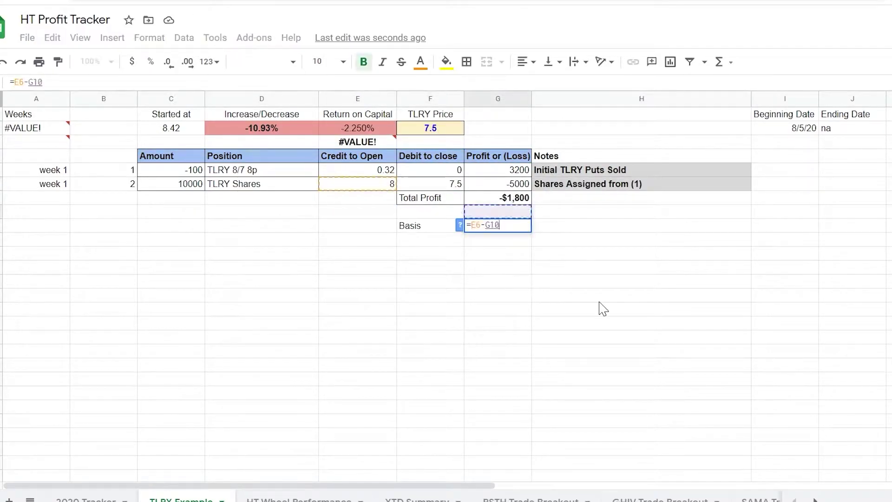
pyautogui.hotkey('ctrl', 'y')
pyautogui.hotkey('ctrl', 'y')
pyautogui.hotkey('ctrl', 'y')
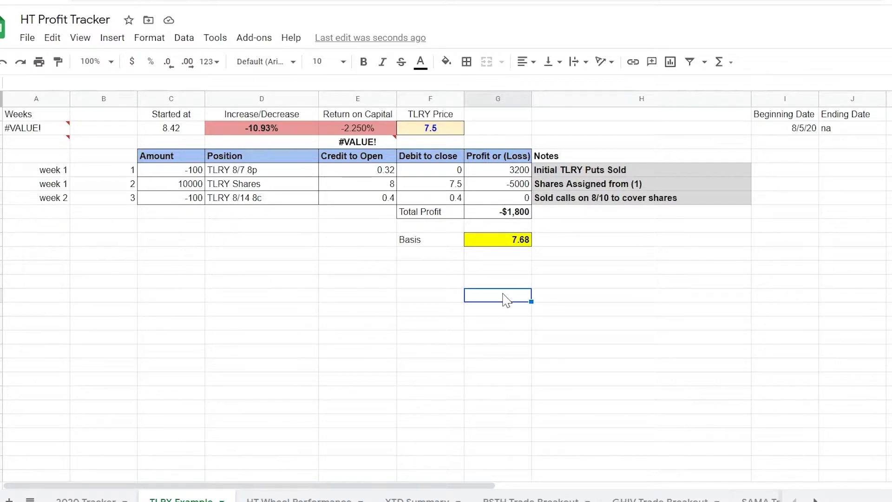
pyautogui.hotkey('ctrl', 'y')
pyautogui.hotkey('ctrl', 'y')
pyautogui.hotkey('ctrl', 'y')
pyautogui.hotkey('ctrl', 'y')
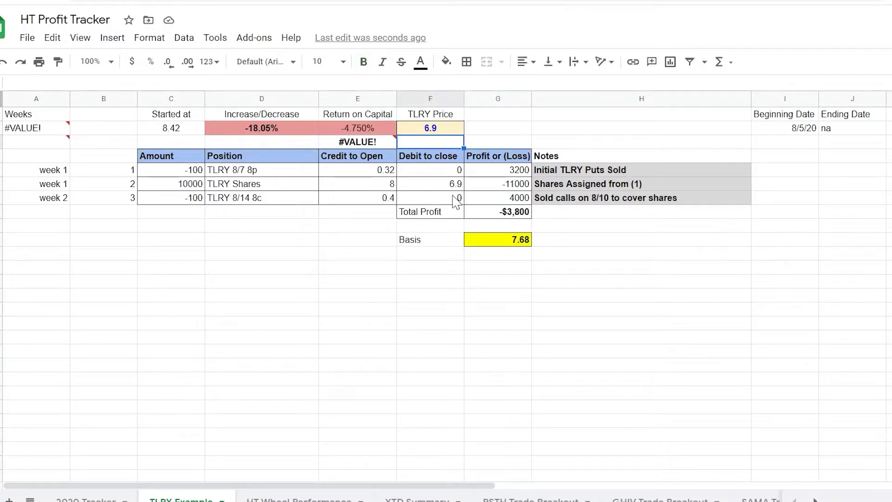
pyautogui.hotkey('ctrl', 'y')
pyautogui.hotkey('ctrl', 'y')
pyautogui.hotkey('ctrl', 'y')
pyautogui.hotkey('ctrl', 'y')
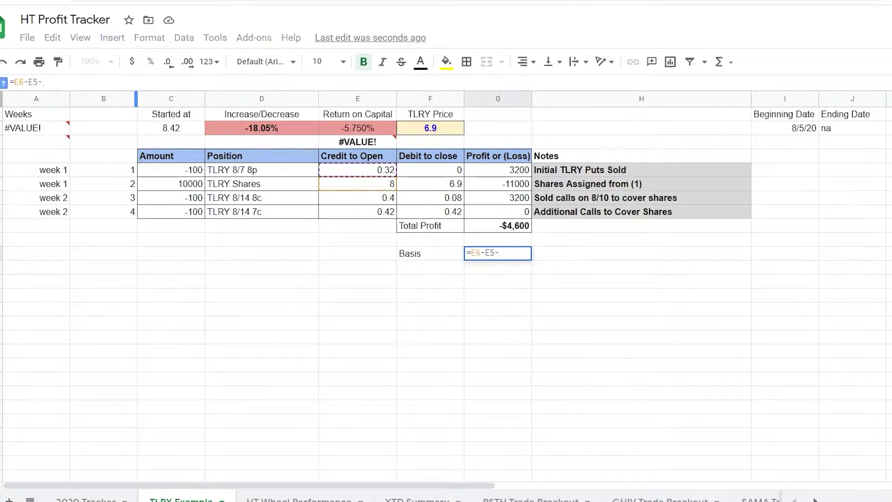
pyautogui.hotkey('ctrl', 'y')
pyautogui.hotkey('ctrl', 'y')
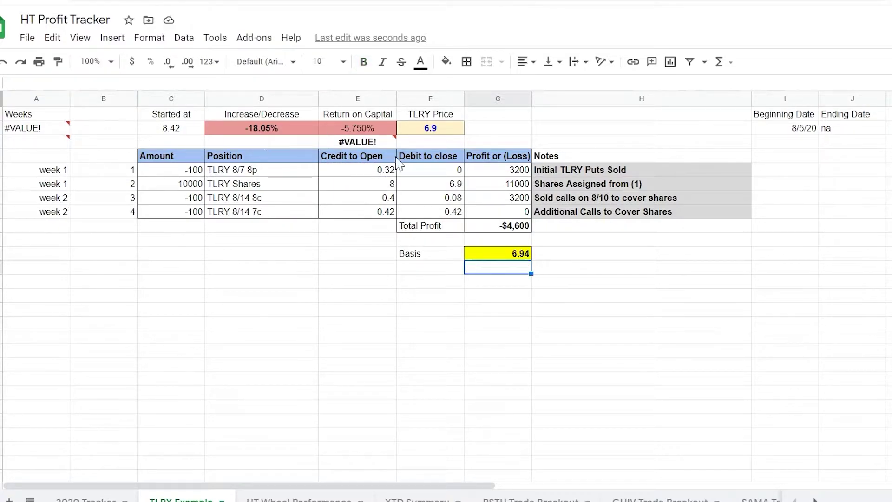
pyautogui.hotkey('ctrl', 'z')
pyautogui.hotkey('ctrl', 'z')
pyautogui.hotkey('ctrl', 'z')
pyautogui.hotkey('ctrl', 'z')
pyautogui.hotkey('ctrl', 'z')
pyautogui.write('\\')
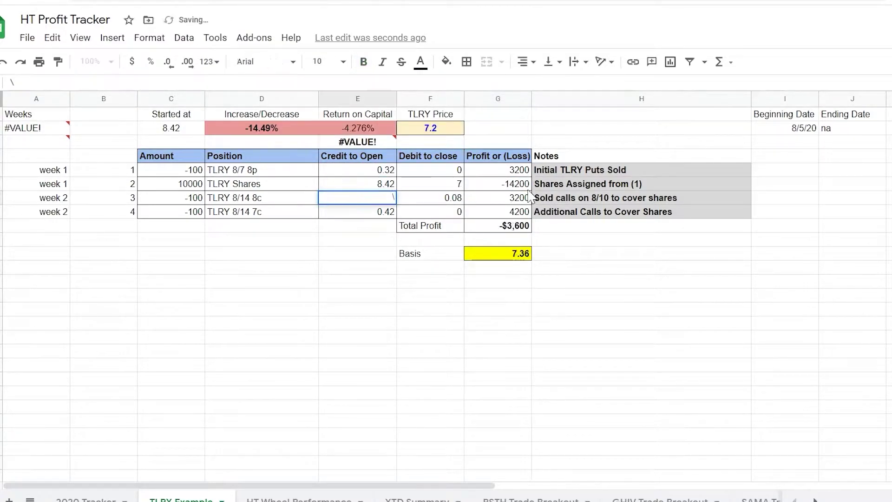
pyautogui.press('Escape')
pyautogui.hotkey('ctrl', 'y')
pyautogui.hotkey('ctrl', 'y')
pyautogui.hotkey('ctrl', 'y')
pyautogui.hotkey('ctrl', 'y')
pyautogui.hotkey('ctrl', 'y')
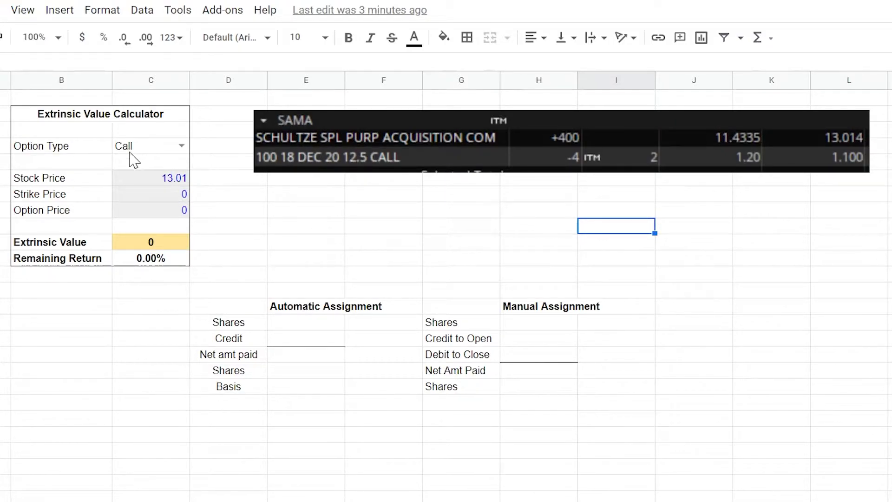
# - Keep the option type on Call and enter strike price 12.5 and option price 1.10
pyautogui.click(168, 150)
pyautogui.click(182, 146)
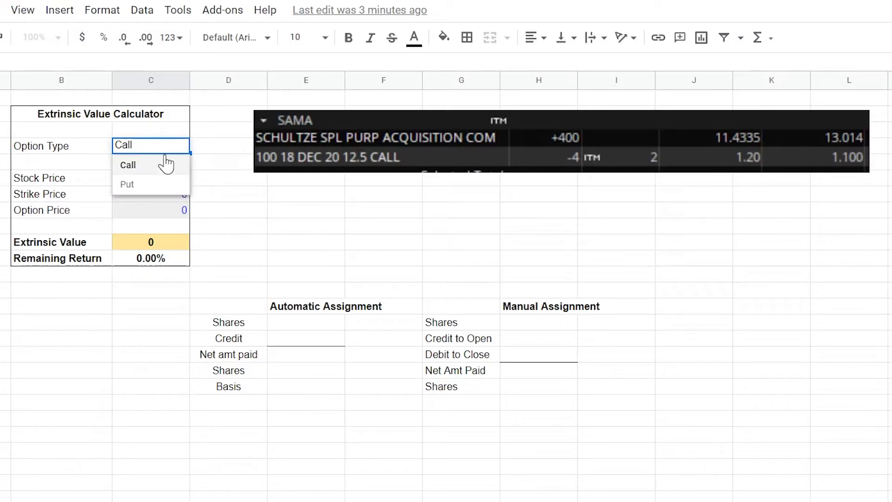
pyautogui.click(216, 151)
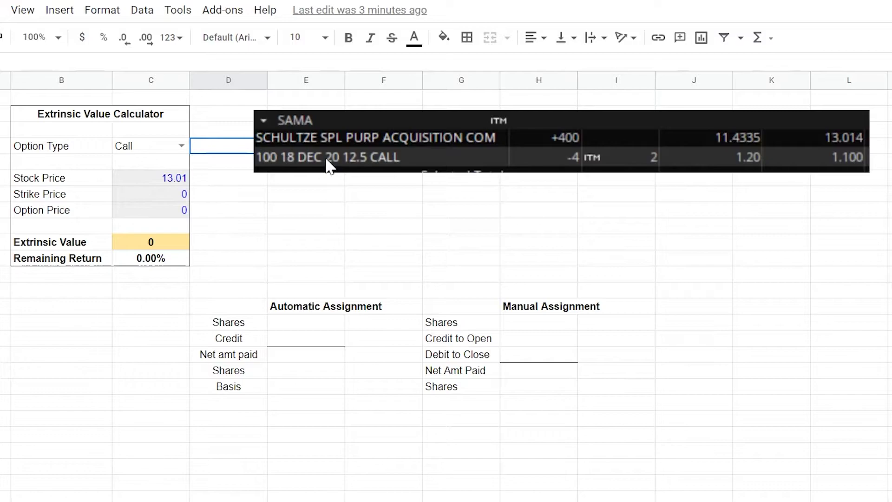
pyautogui.click(153, 182)
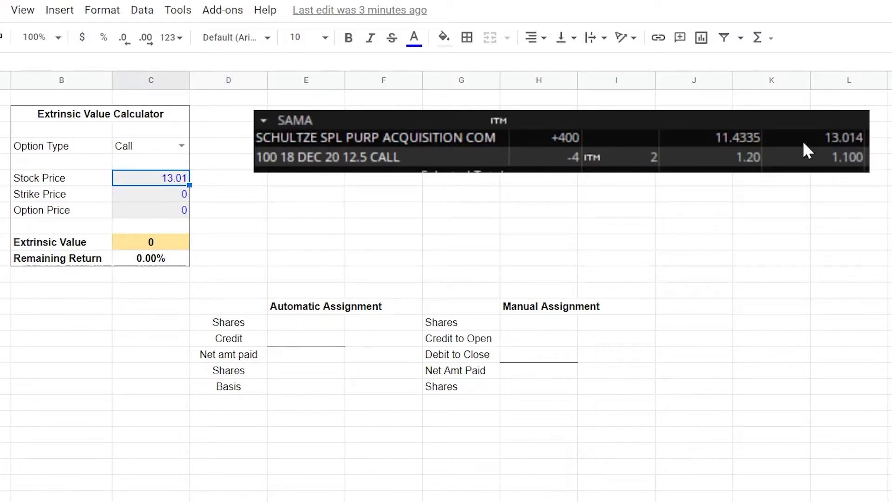
pyautogui.click(164, 197)
pyautogui.write('12')
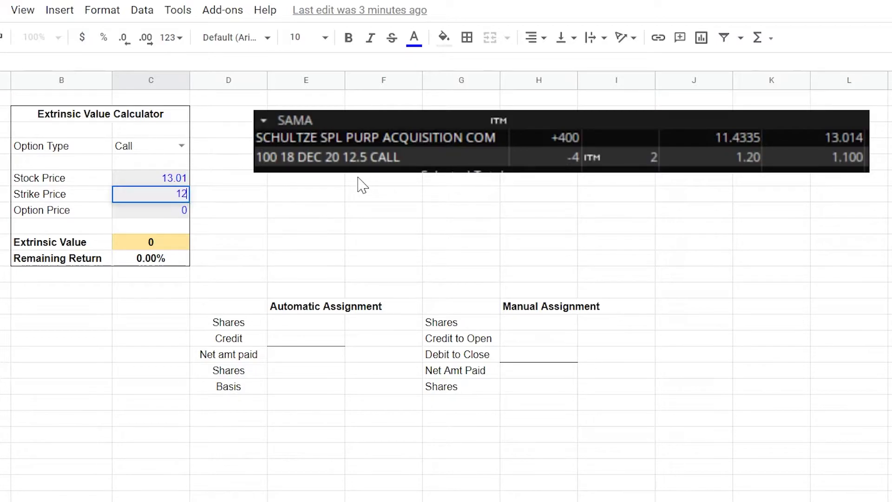
pyautogui.write('.5')
pyautogui.press('Return')
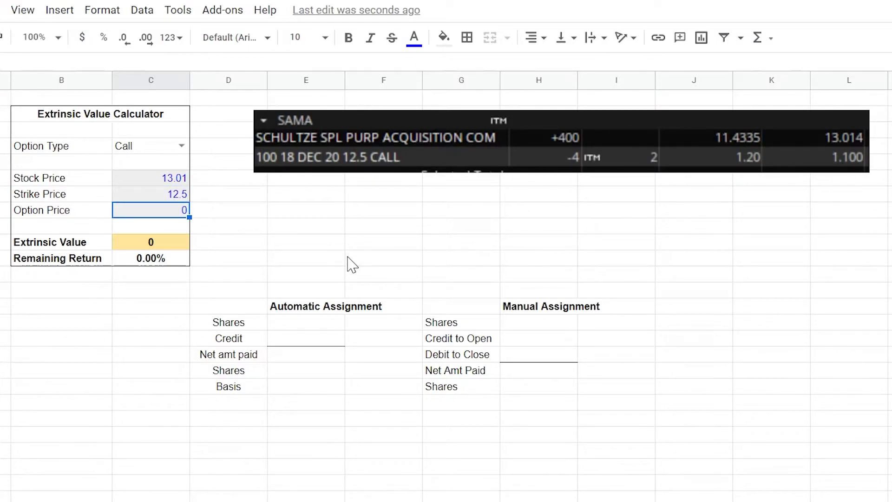
pyautogui.write('1.10')
pyautogui.press('Return')
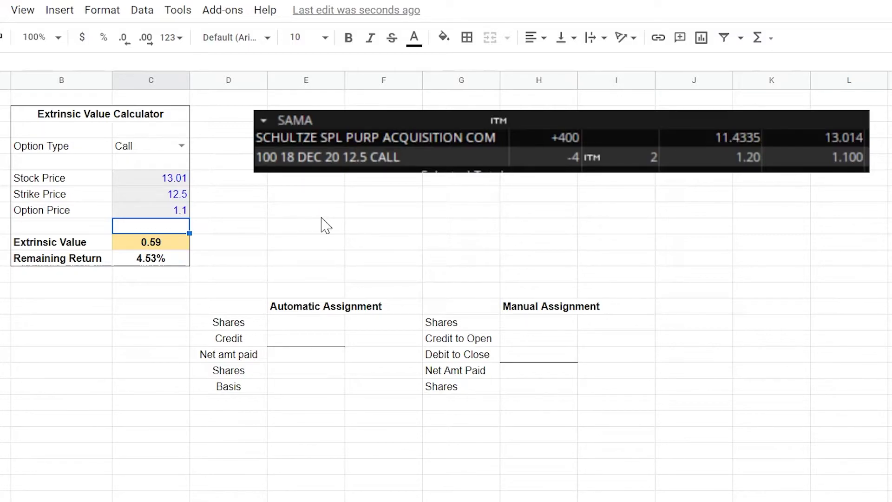
# - Delete the pasted SAMA position screenshot and switch the option type to Put
pyautogui.click(331, 148)
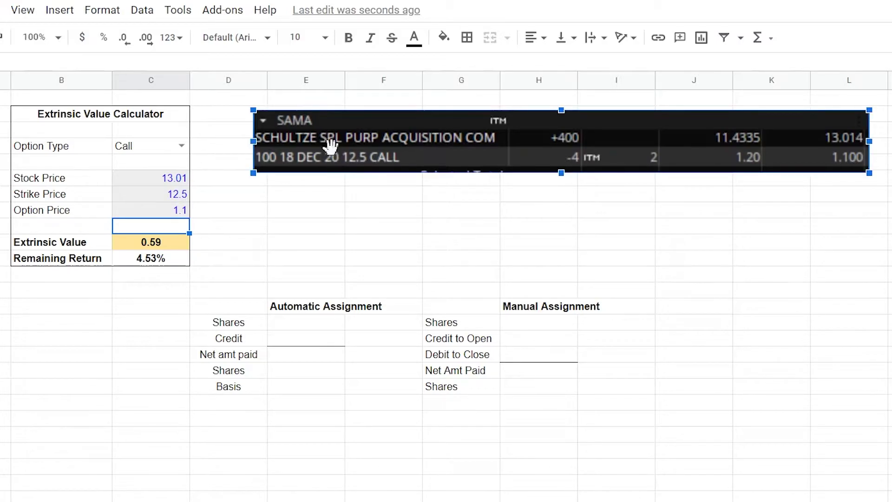
pyautogui.press('Delete')
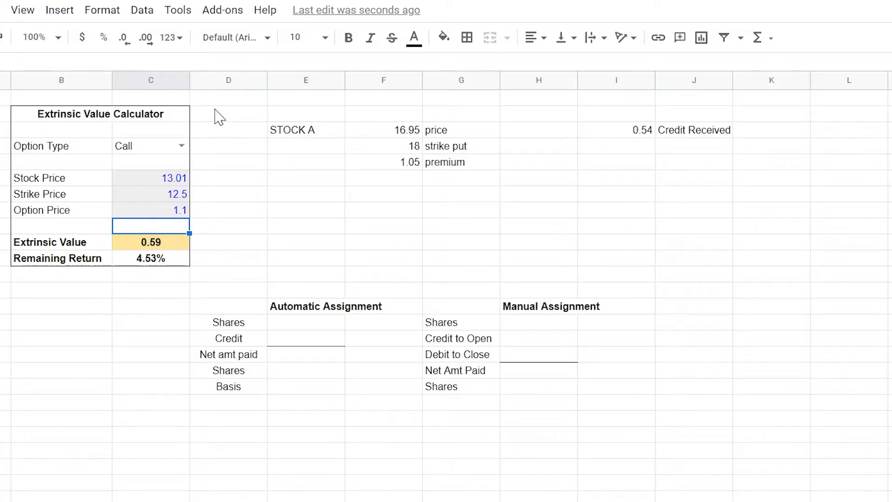
pyautogui.click(181, 146)
pyautogui.click(129, 185)
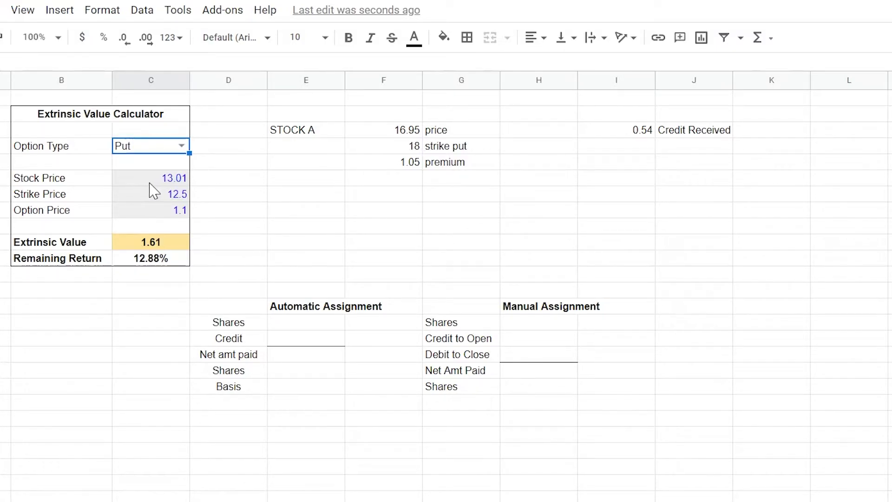
# - Enter stock price 16.95, strike price 18 and option price 1.05
pyautogui.click(160, 180)
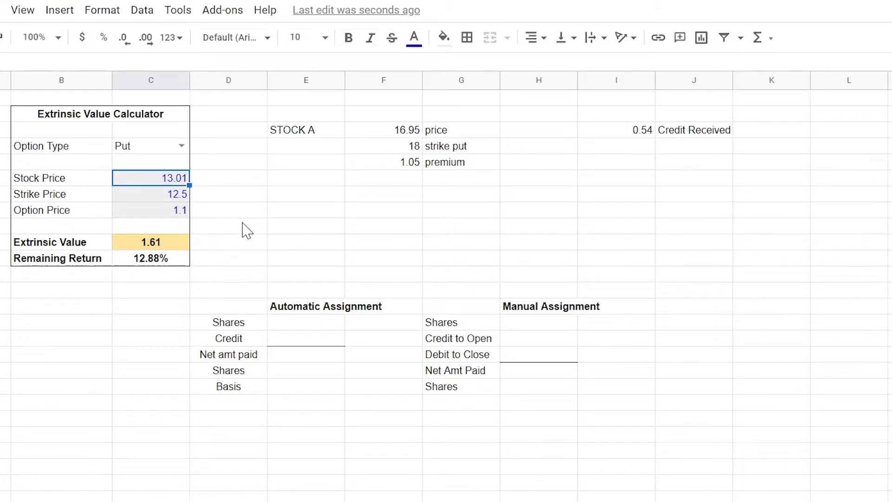
pyautogui.write('16.95')
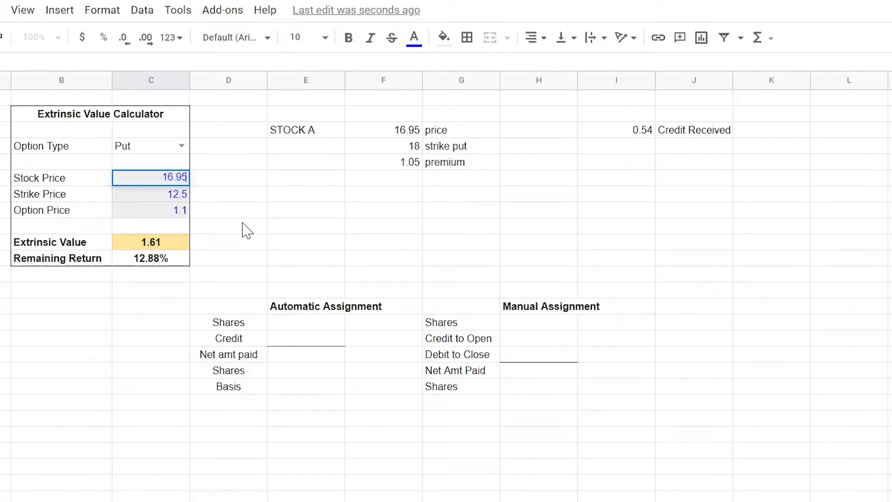
pyautogui.press('Return')
pyautogui.write('18')
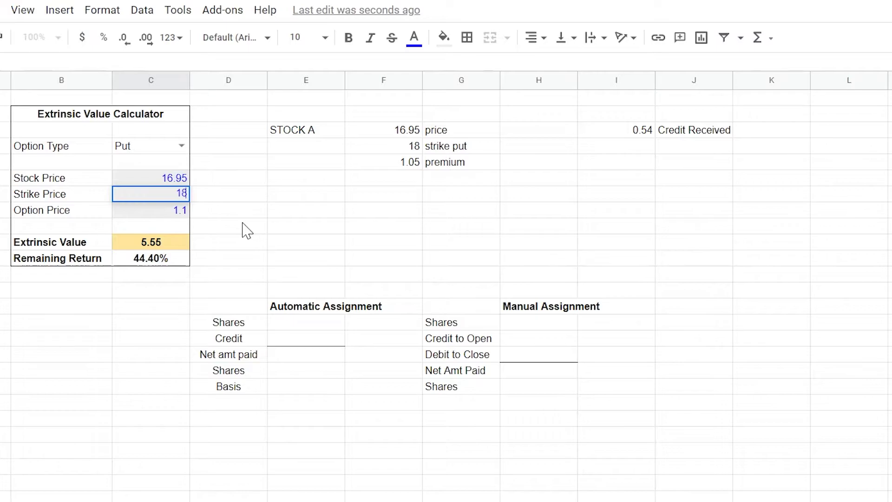
pyautogui.press('Return')
pyautogui.write('1.05')
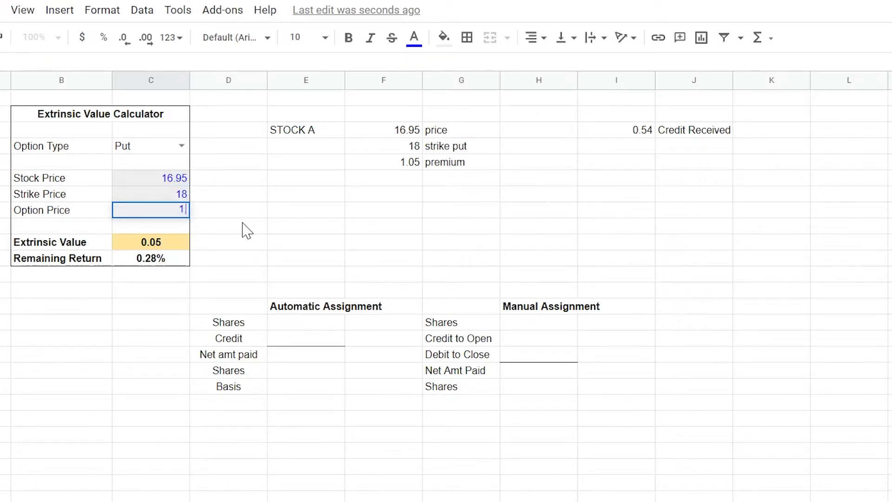
pyautogui.press('Return')
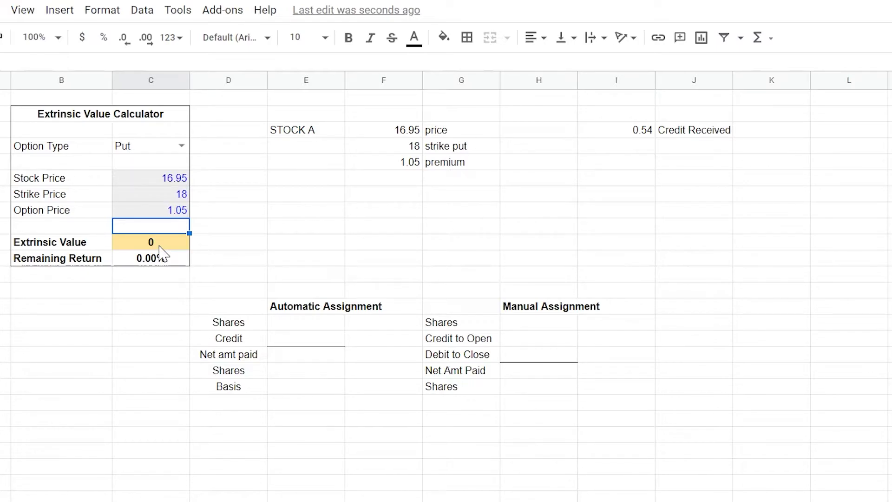
# - Try option prices 1.3, 1.1 and 1.07, then settle on 1.05 for zero extrinsic value
pyautogui.click(170, 212)
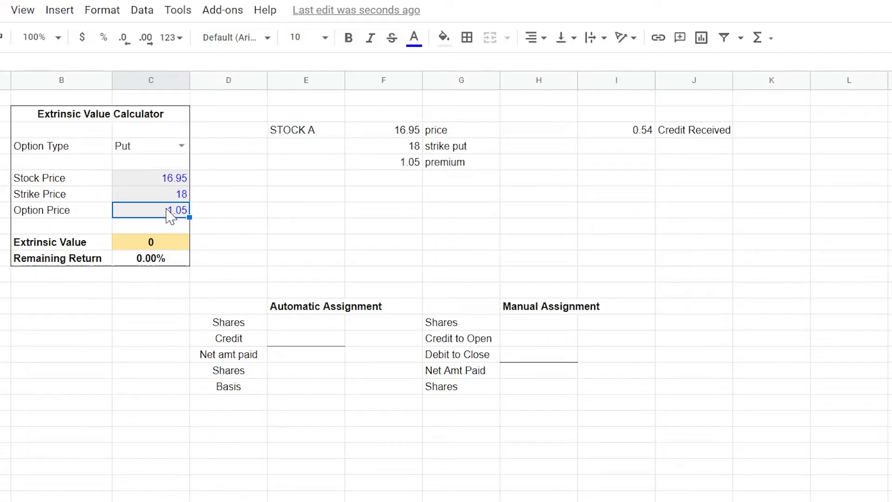
pyautogui.write('1.3')
pyautogui.press('Return')
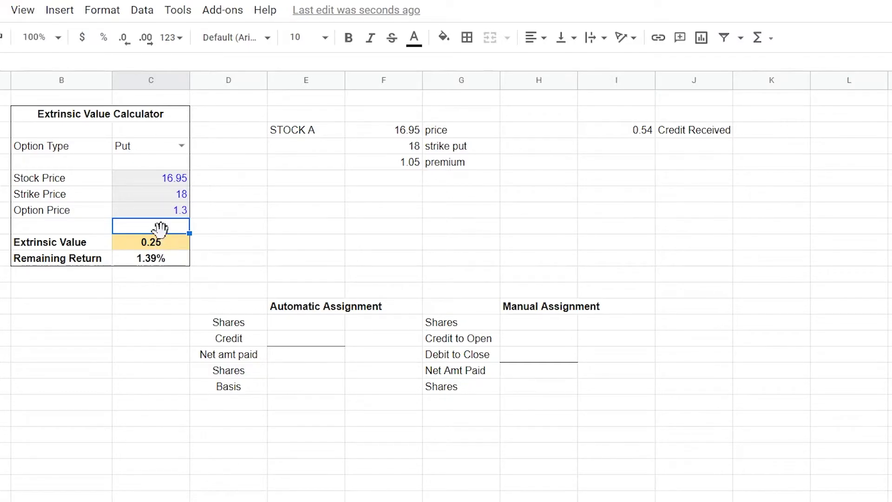
pyautogui.click(173, 213)
pyautogui.write('1.1')
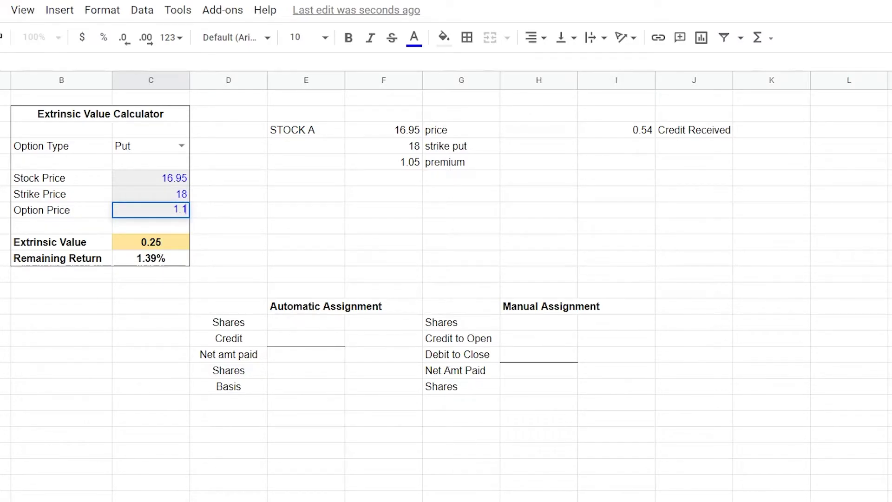
pyautogui.press('Return')
pyautogui.click(173, 213)
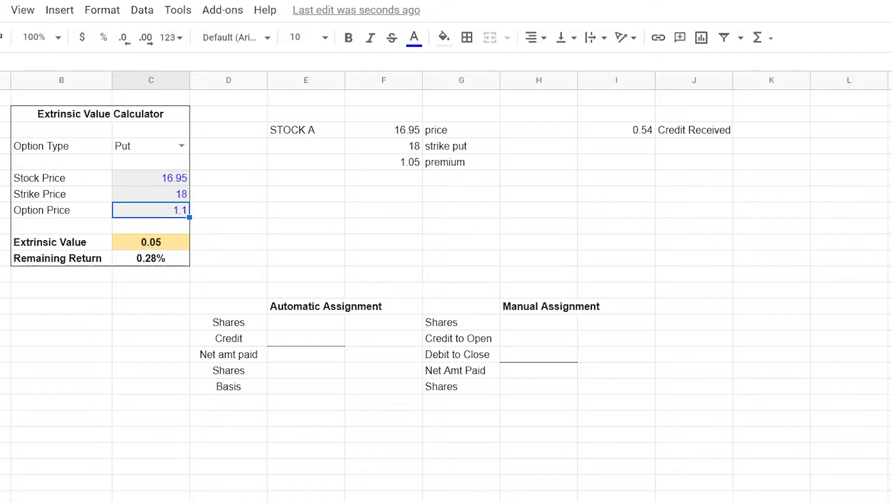
pyautogui.write('1.07')
pyautogui.press('Return')
pyautogui.write('1.05')
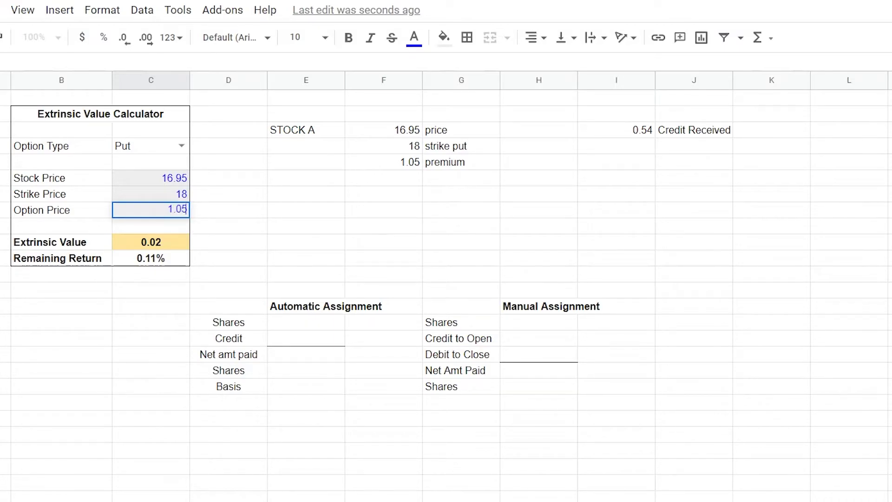
pyautogui.press('Return')
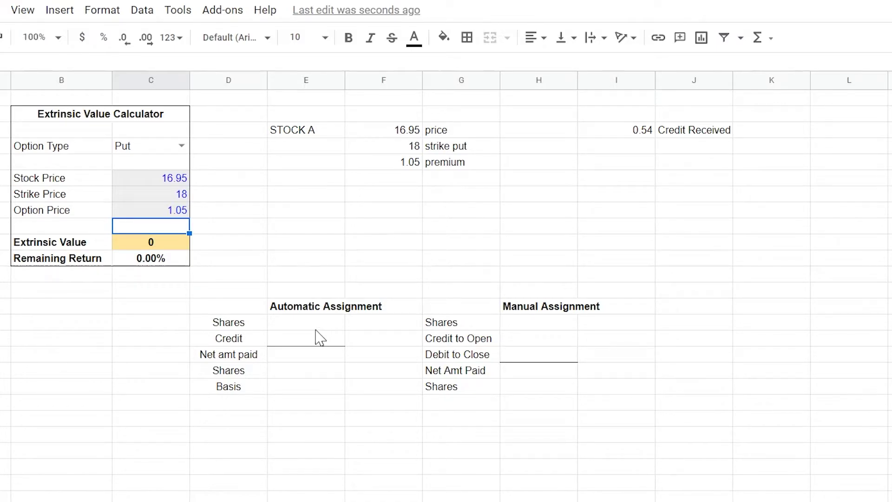
# - Enter the Automatic Assignment shares cost =18*100 (1800) and credit =.54*100 (54)
pyautogui.click(302, 324)
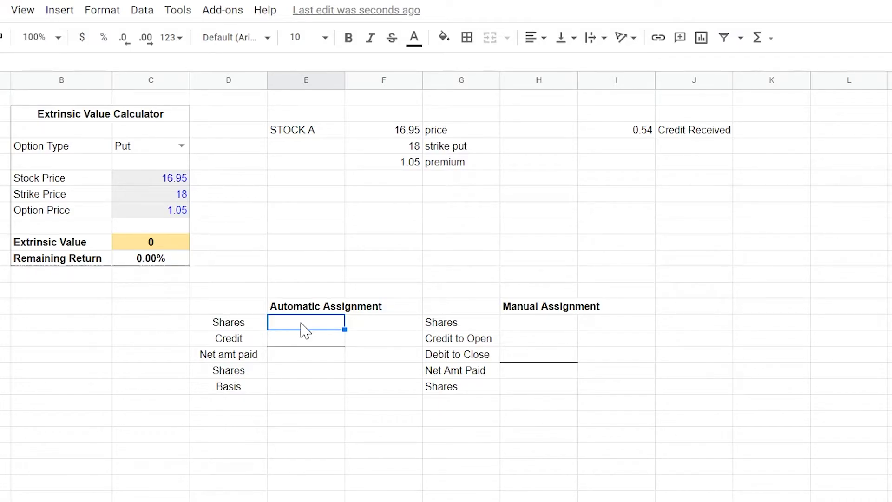
pyautogui.write('=')
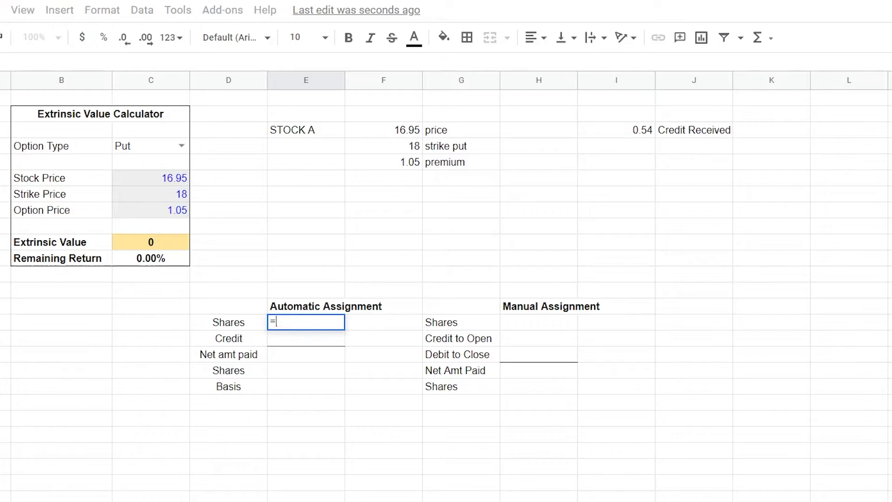
pyautogui.write('18*100')
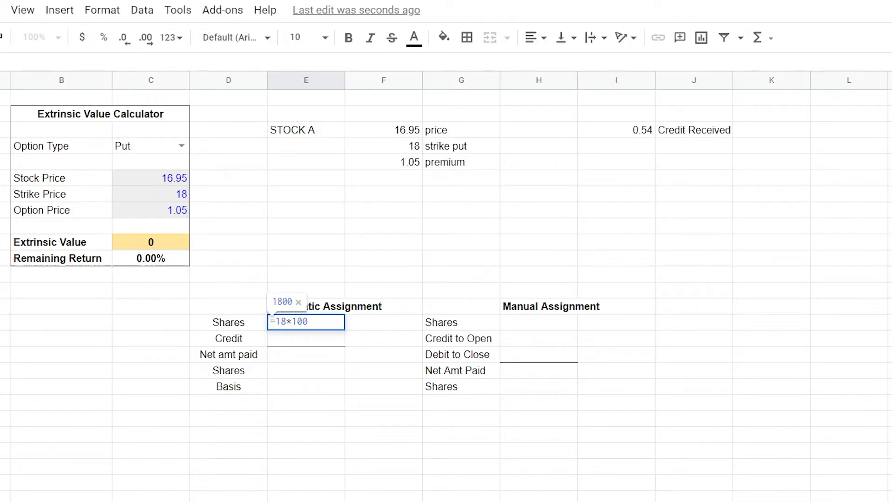
pyautogui.write('0')
pyautogui.press('BackSpace')
pyautogui.press('Return')
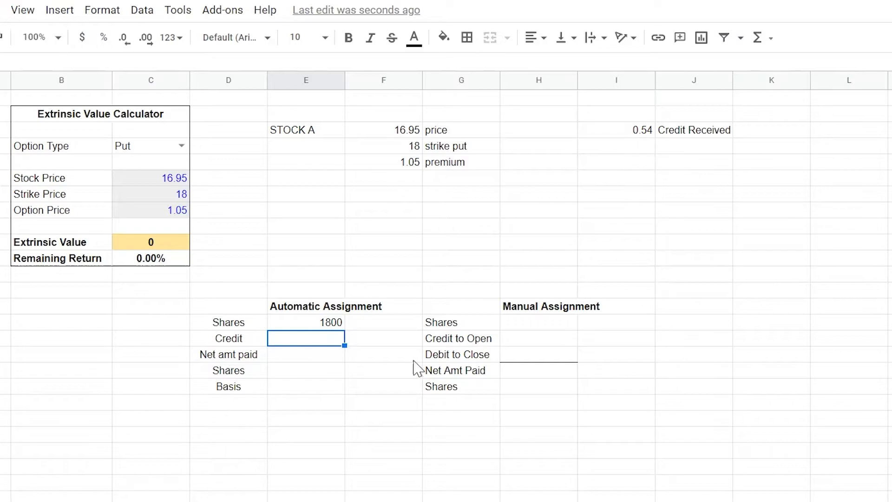
pyautogui.write('=')
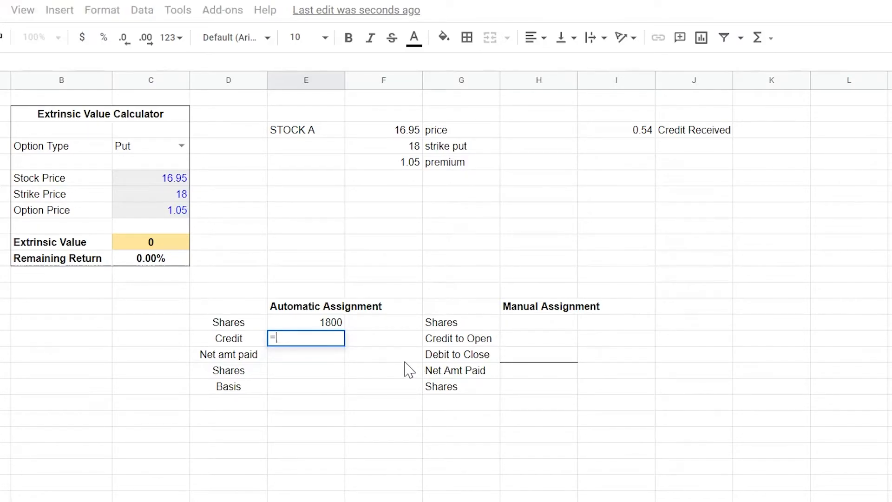
pyautogui.write('.54*')
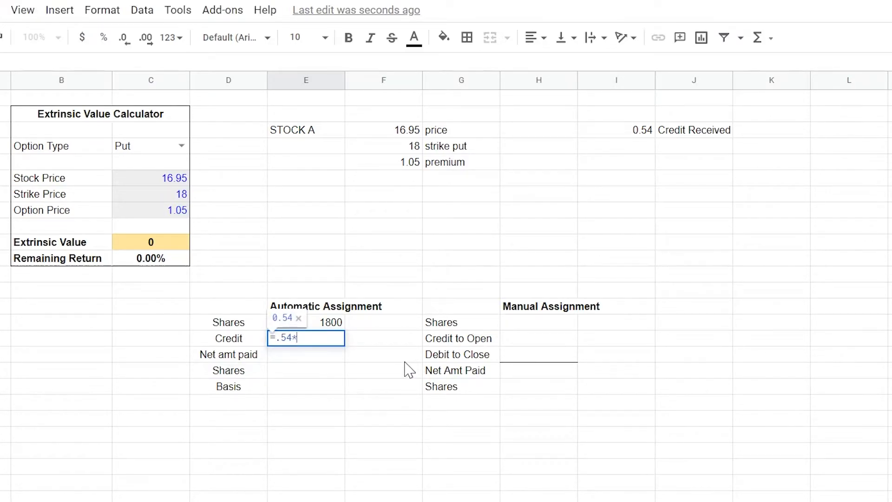
pyautogui.write('100')
pyautogui.press('Return')
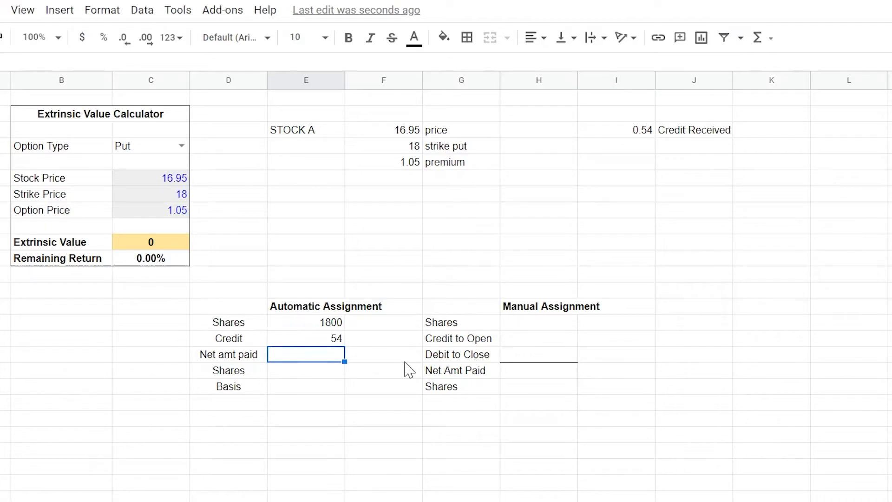
# - Add net amount paid =E15-E16, 100 shares and the basis formula =E17/E18 giving 17.46
pyautogui.write('=E15-')
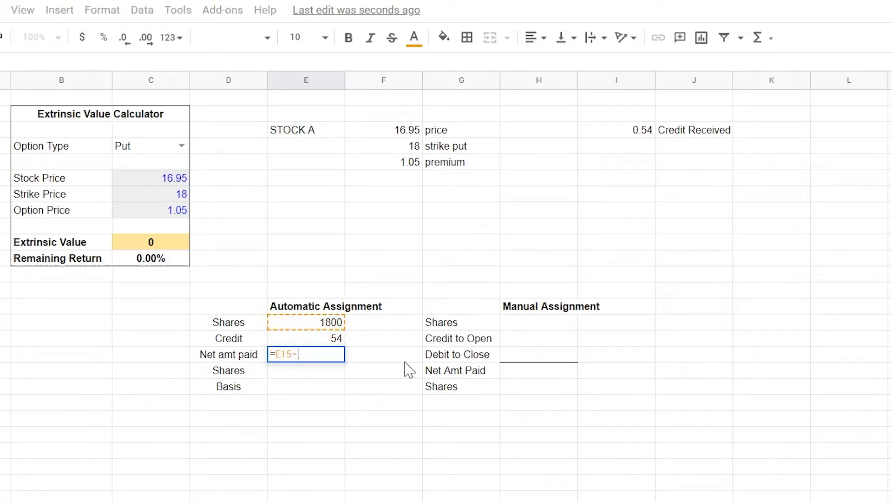
pyautogui.write('E16')
pyautogui.press('Return')
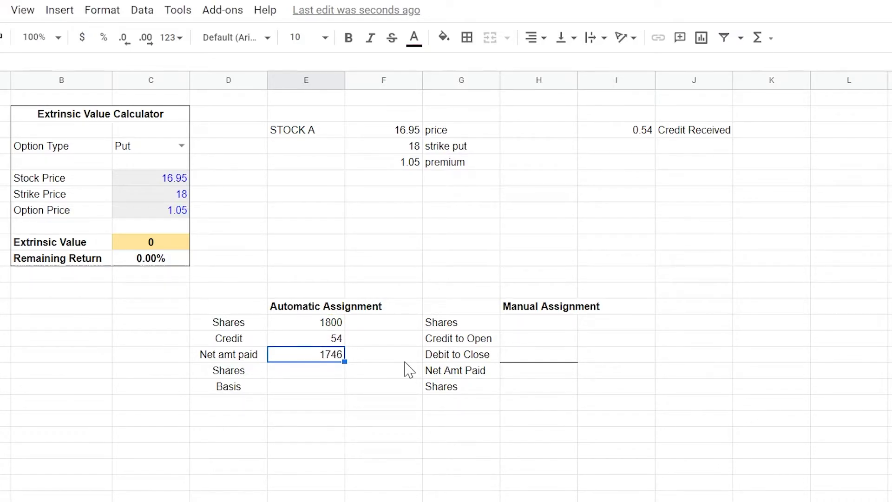
pyautogui.write('100')
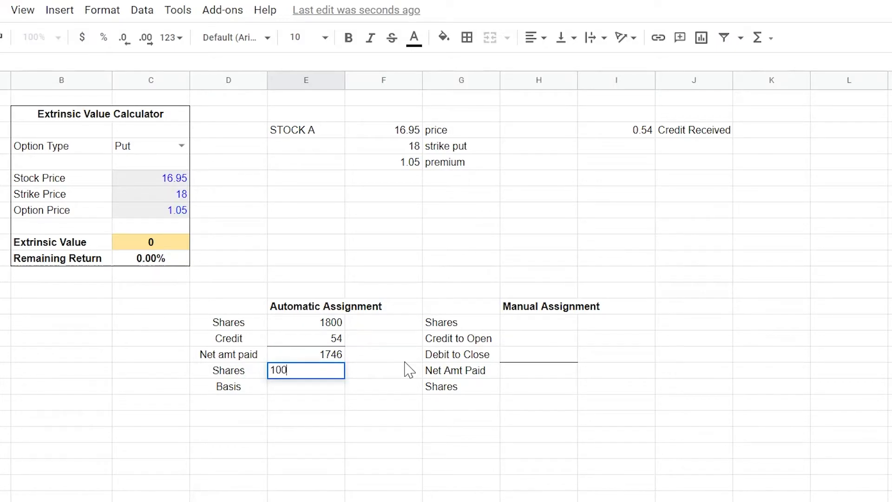
pyautogui.press('Return')
pyautogui.write('=E17')
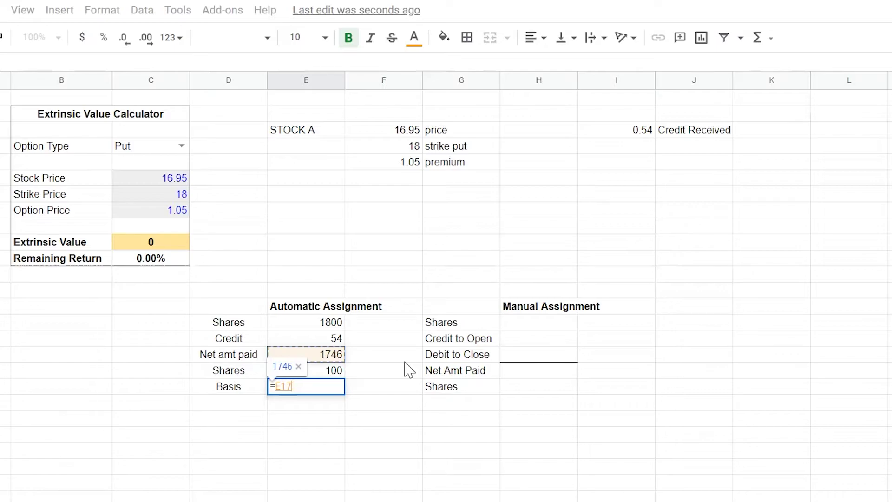
pyautogui.write('/E18')
pyautogui.press('Return')
pyautogui.press('Up')
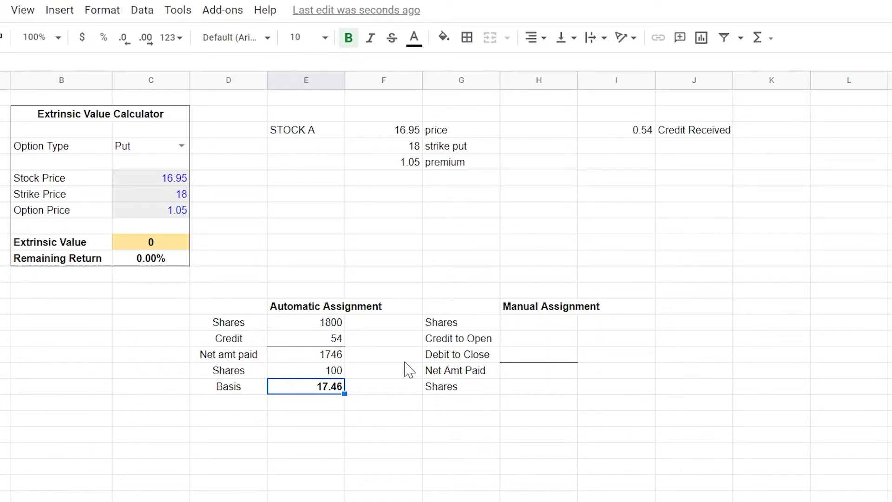
pyautogui.press('Right')
pyautogui.press('Right')
pyautogui.press('Right')
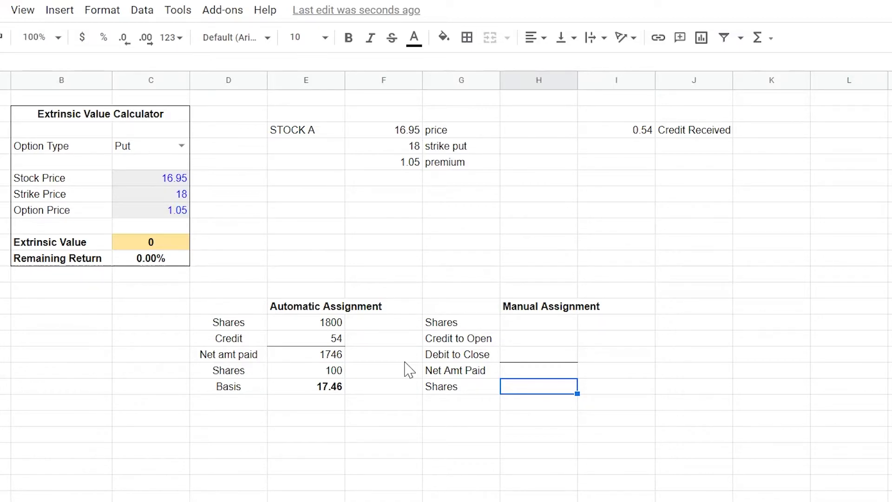
pyautogui.press('Up')
pyautogui.press('Up')
pyautogui.press('Up')
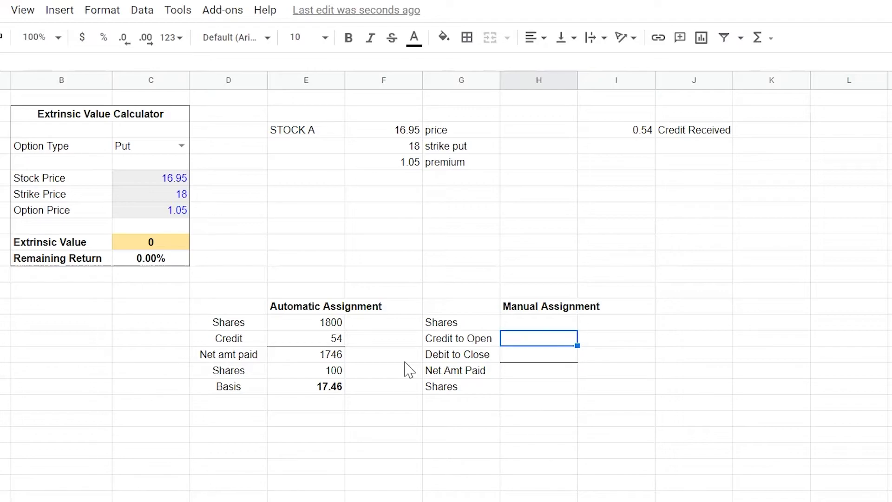
pyautogui.press('Up')
pyautogui.press('Down')
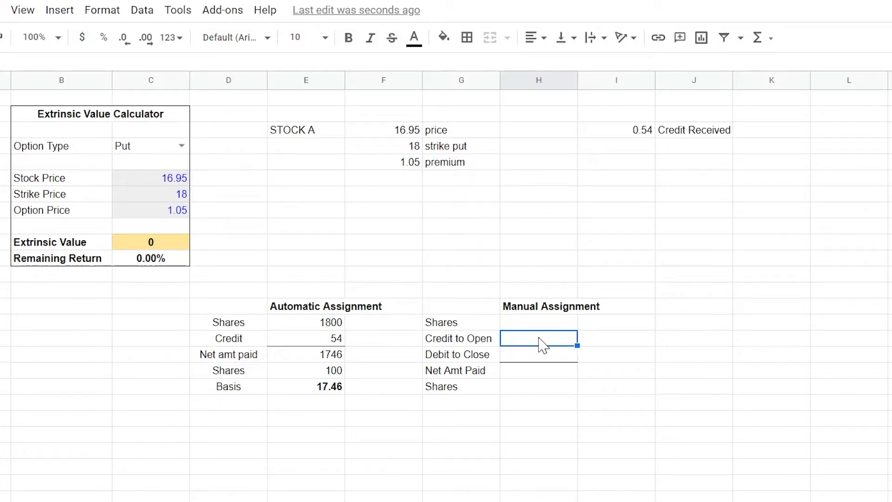
# - Enter credit to open 54, debit to close 105 and Manual Assignment shares 1695
pyautogui.doubleClick(539, 337)
pyautogui.write('54')
pyautogui.press('Return')
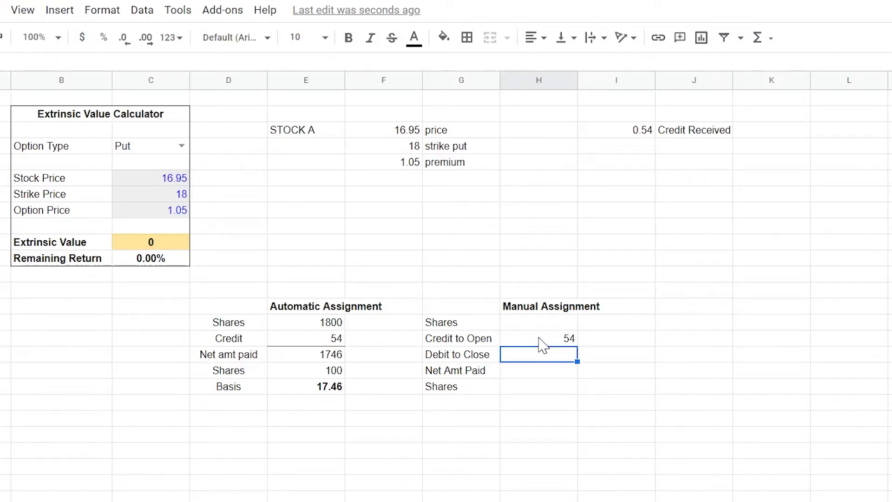
pyautogui.write('105')
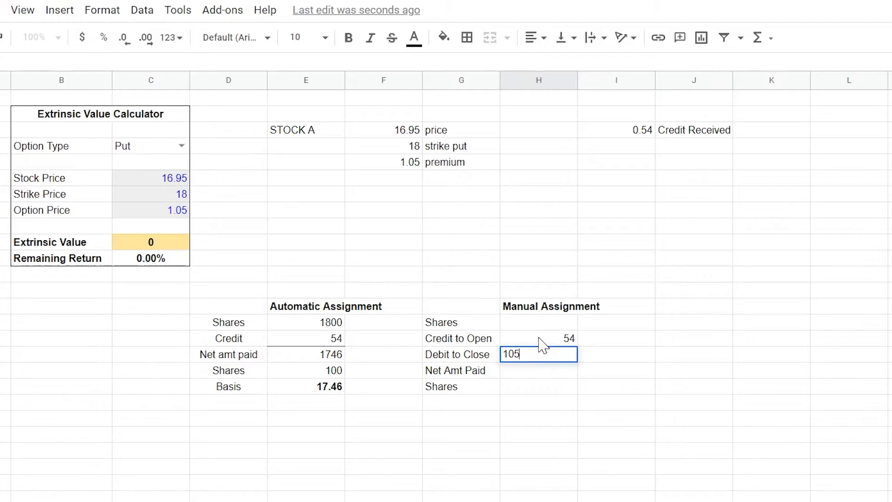
pyautogui.press('Return')
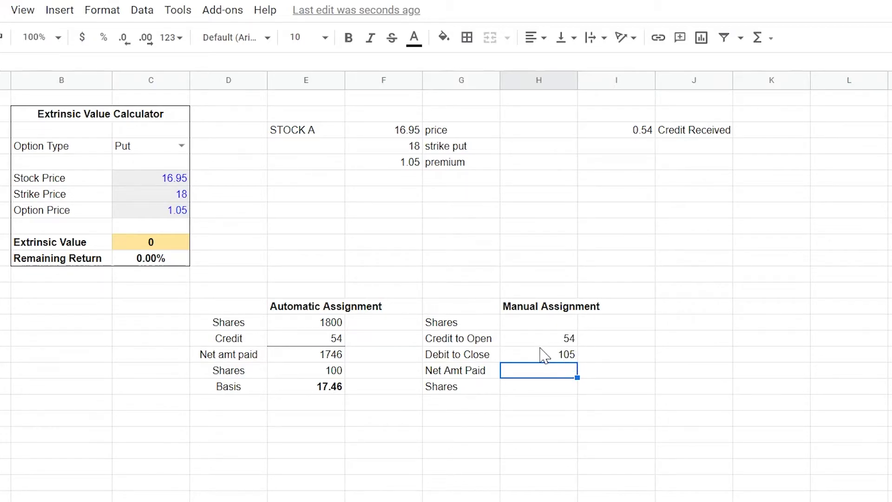
pyautogui.click(524, 326)
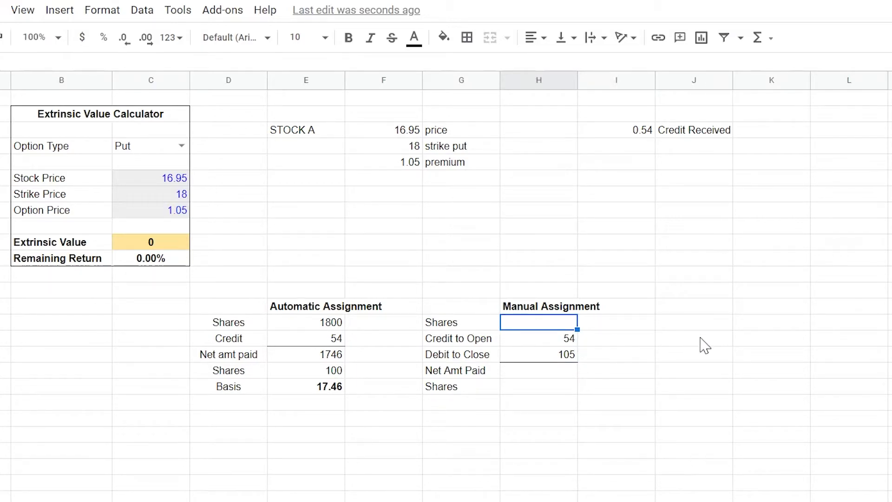
pyautogui.write('1695')
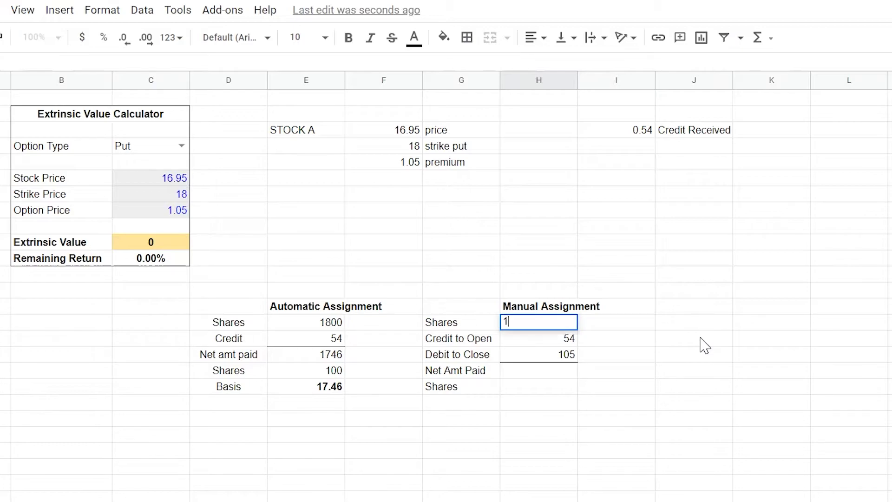
pyautogui.press('Return')
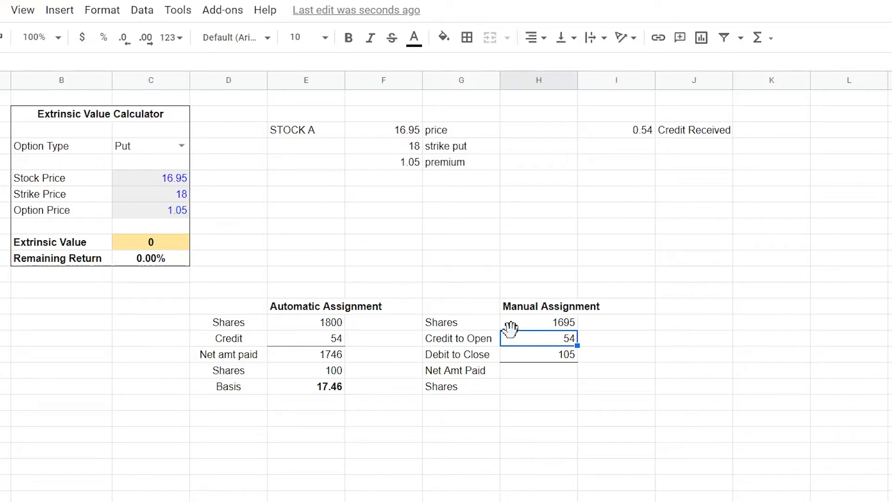
# - Make Net Amt Paid a formula: shares minus credit to open plus debit to close
pyautogui.click(542, 374)
pyautogui.write('=')
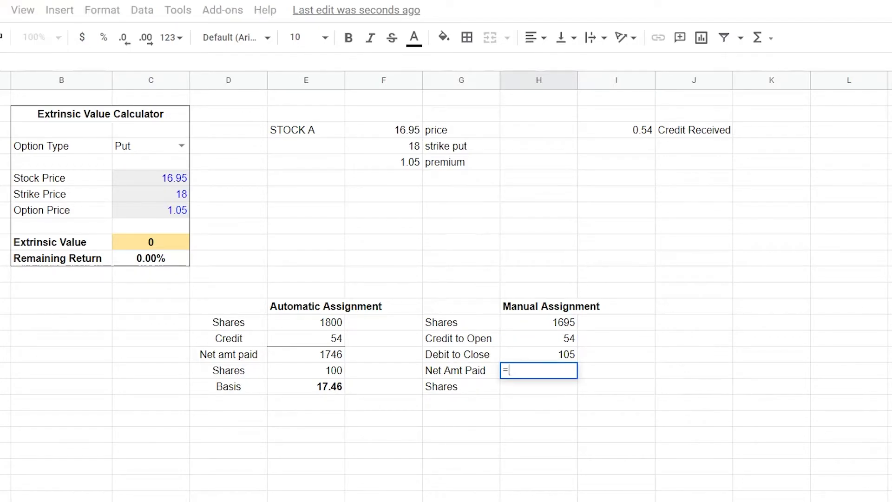
pyautogui.click(539, 321)
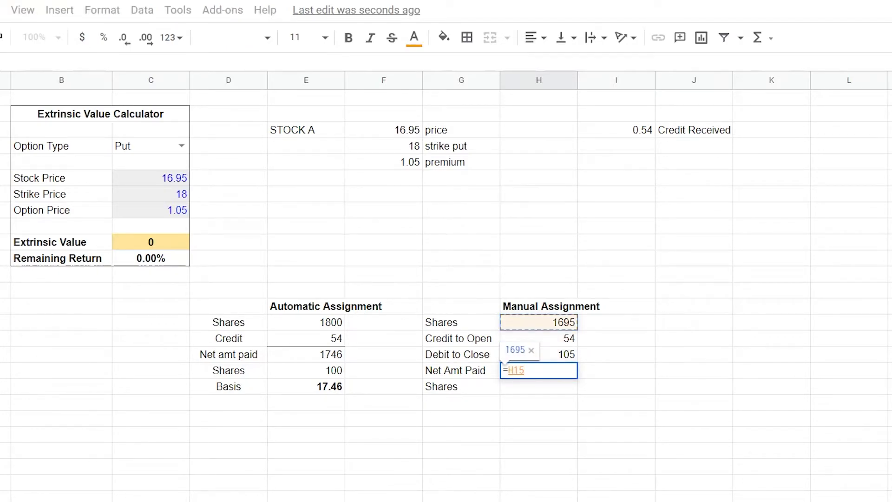
pyautogui.write('-')
pyautogui.click(539, 338)
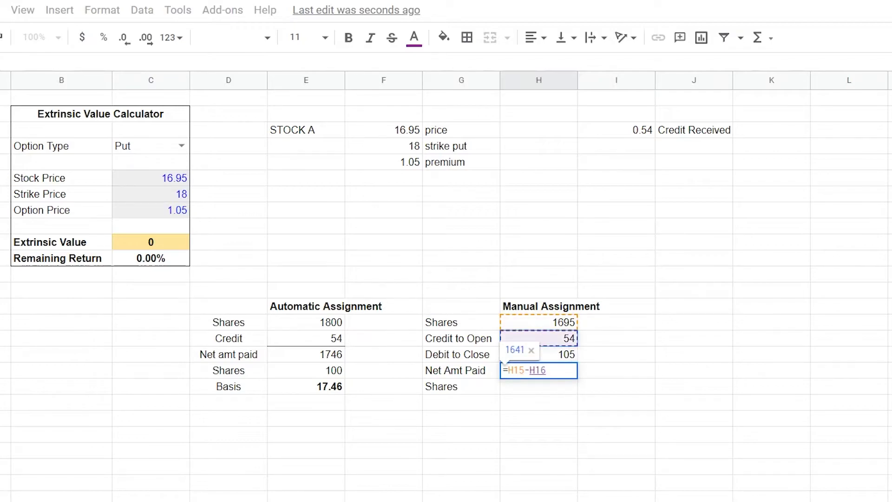
pyautogui.write('+')
pyautogui.click(539, 354)
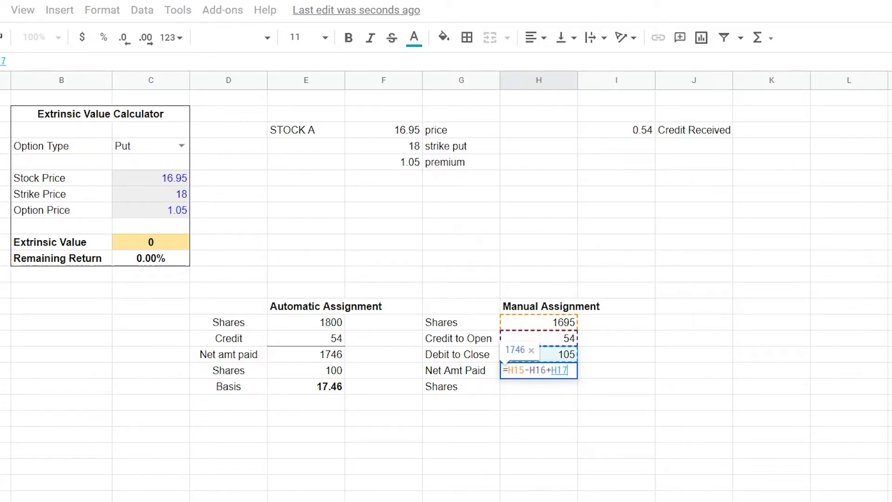
pyautogui.press('Return')
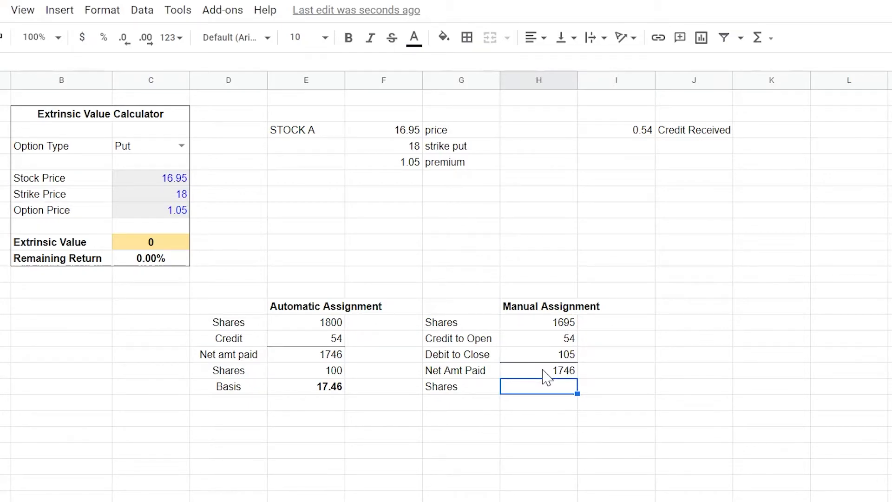
# - Enter 100 shares and the basis formula =H18/H19, bolding the 17.46 result
pyautogui.write('100')
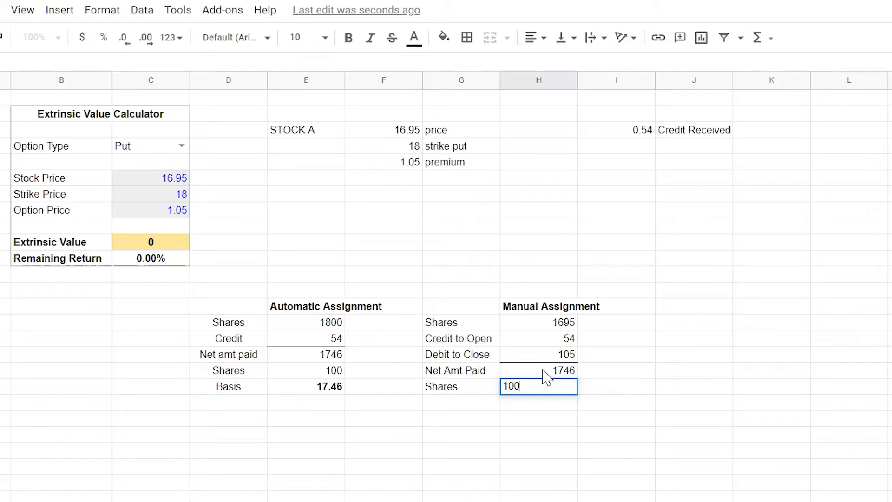
pyautogui.press('Return')
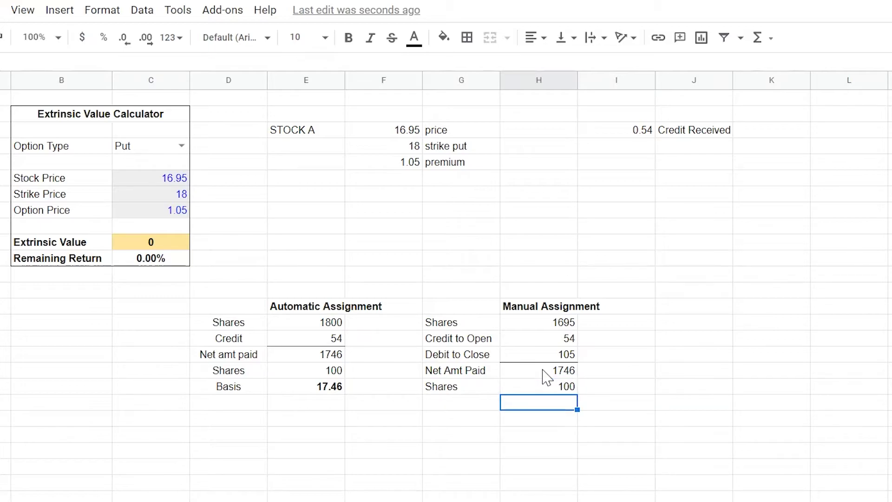
pyautogui.write('=')
pyautogui.click(543, 370)
pyautogui.write('/H19')
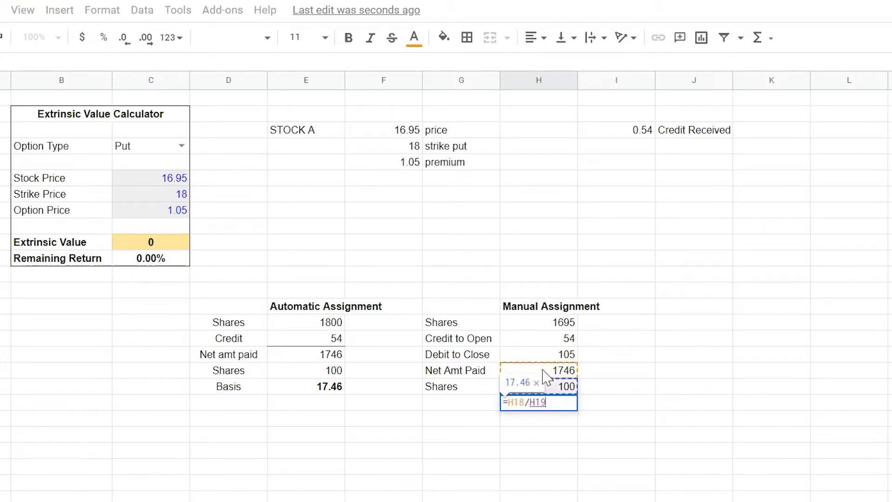
pyautogui.press('Return')
pyautogui.press('Up')
pyautogui.hotkey('ctrl', 'b')
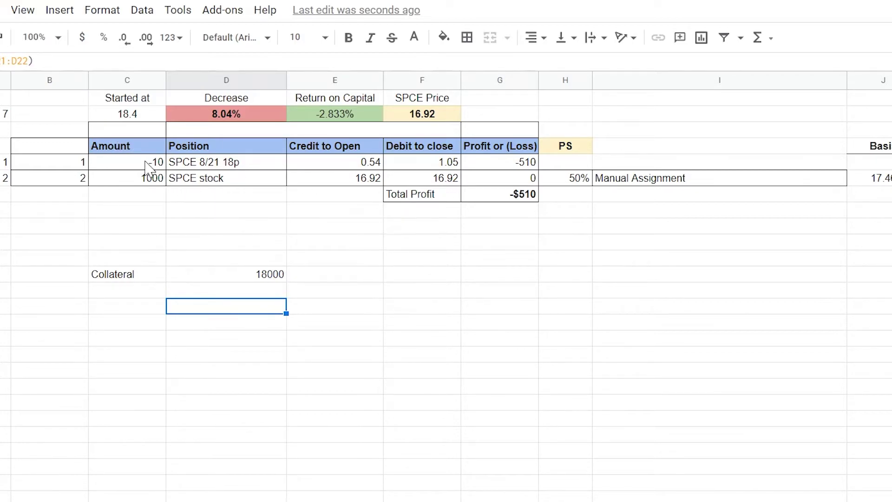
pyautogui.click(358, 166)
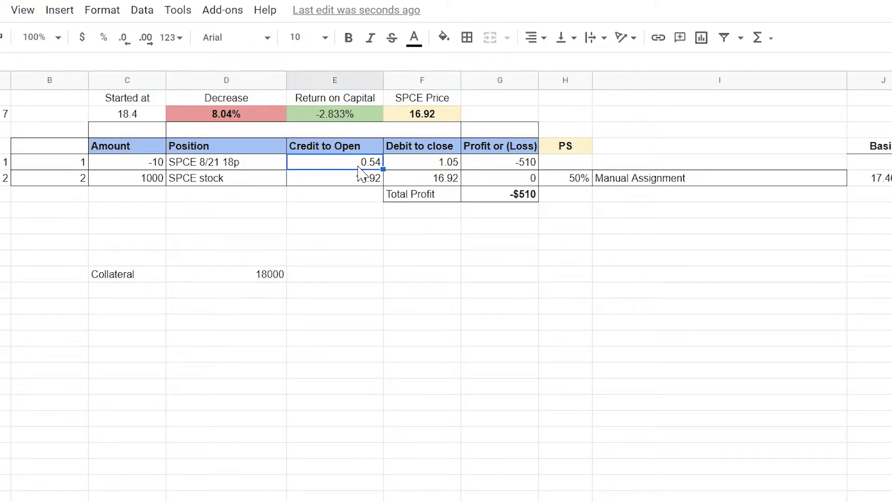
pyautogui.click(442, 166)
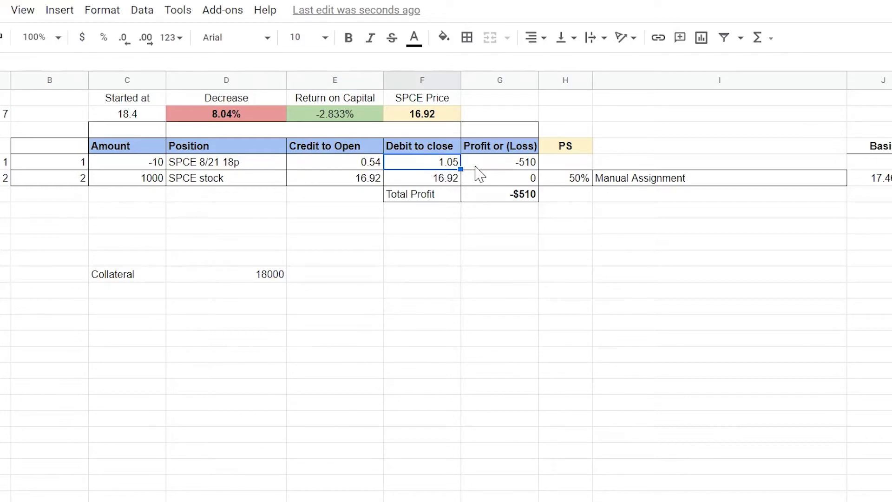
pyautogui.click(335, 181)
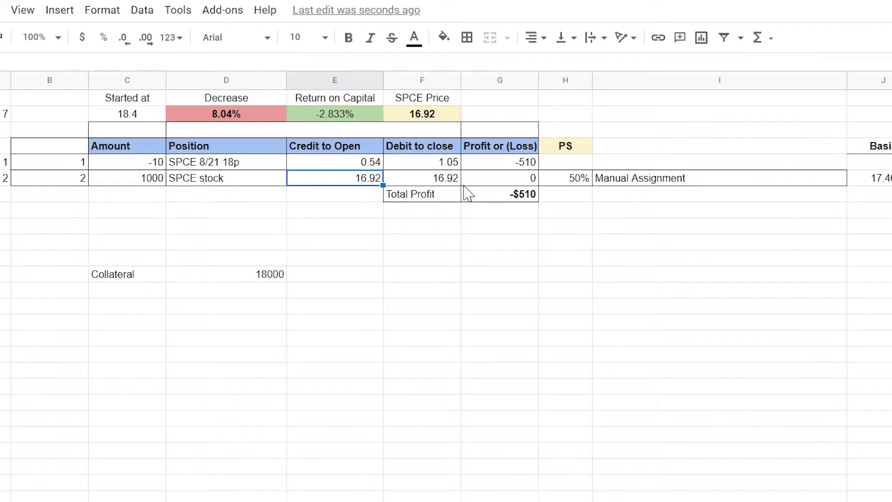
pyautogui.click(512, 198)
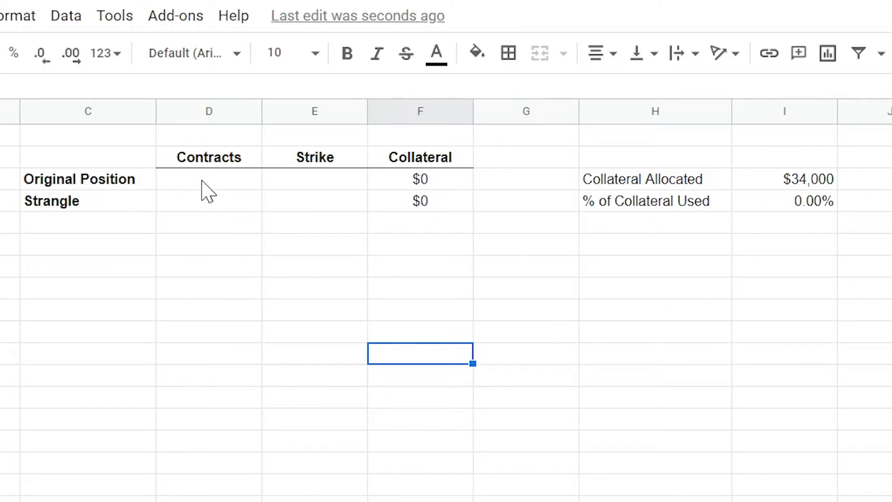
# - Enter 10 contracts at strike 18 for the Original Position
pyautogui.click(208, 189)
pyautogui.write('10')
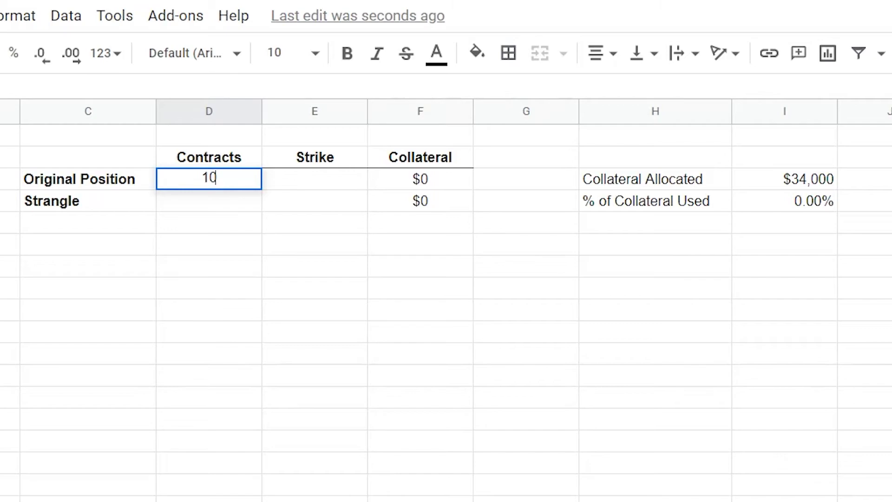
pyautogui.press('Tab')
pyautogui.write('18')
pyautogui.press('Tab')
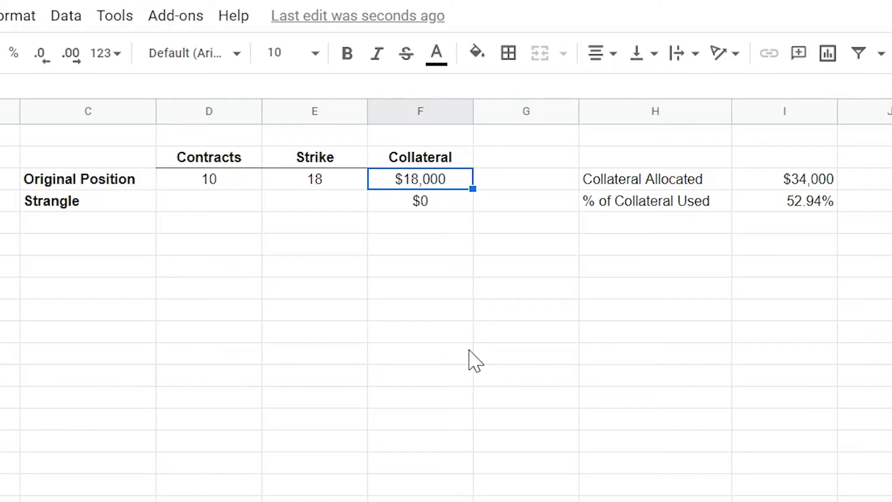
pyautogui.click(712, 274)
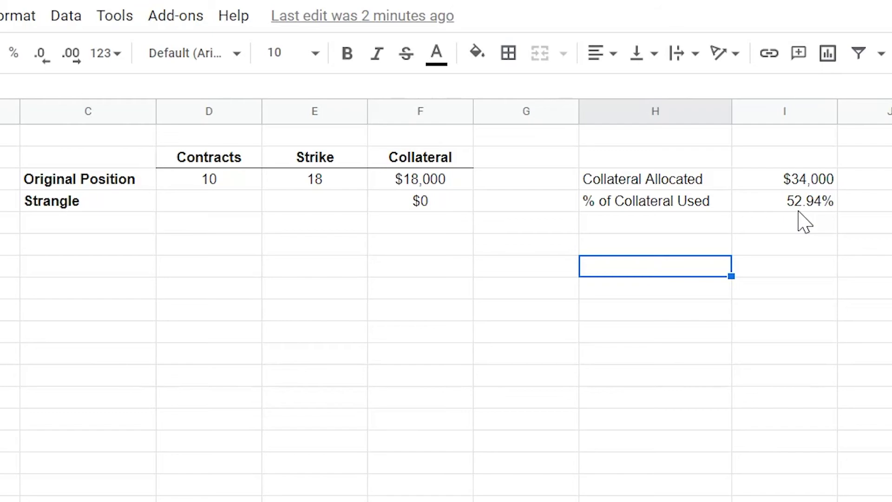
# - Give the Strangle row 10 contracts at strike 16 and confirm collateral used reaches 100.00%
pyautogui.click(227, 200)
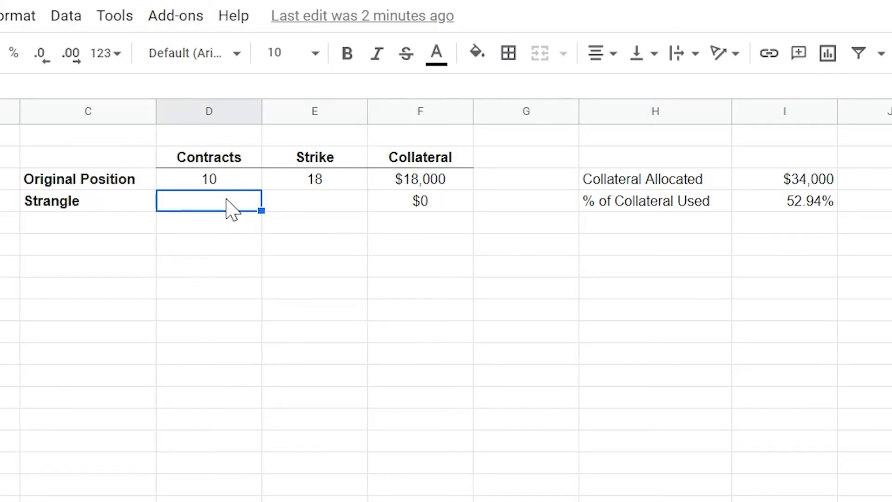
pyautogui.write('10')
pyautogui.press('Tab')
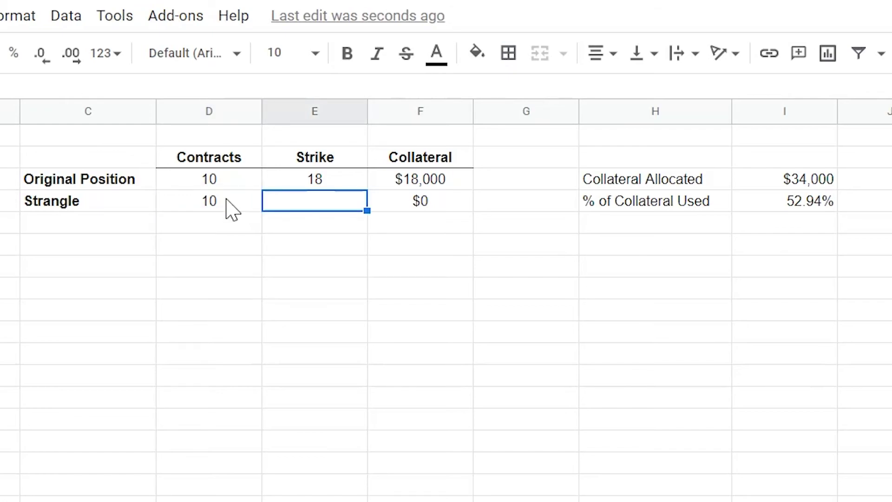
pyautogui.write('16')
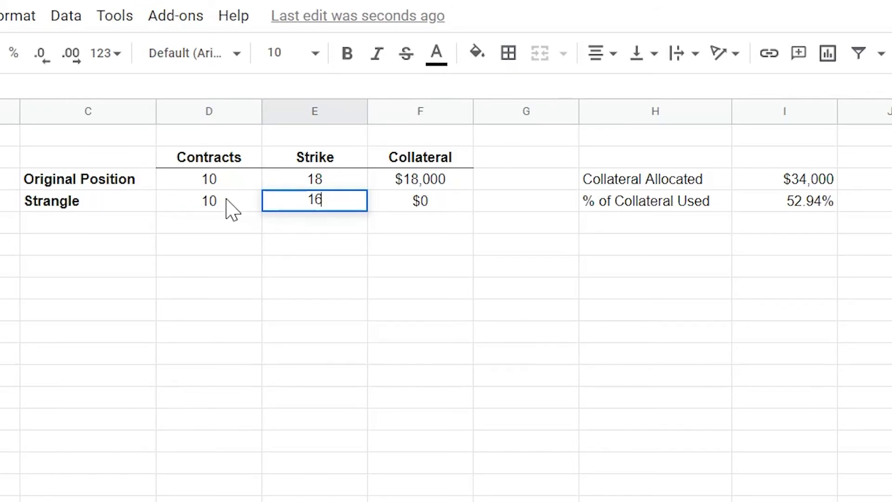
pyautogui.press('Tab')
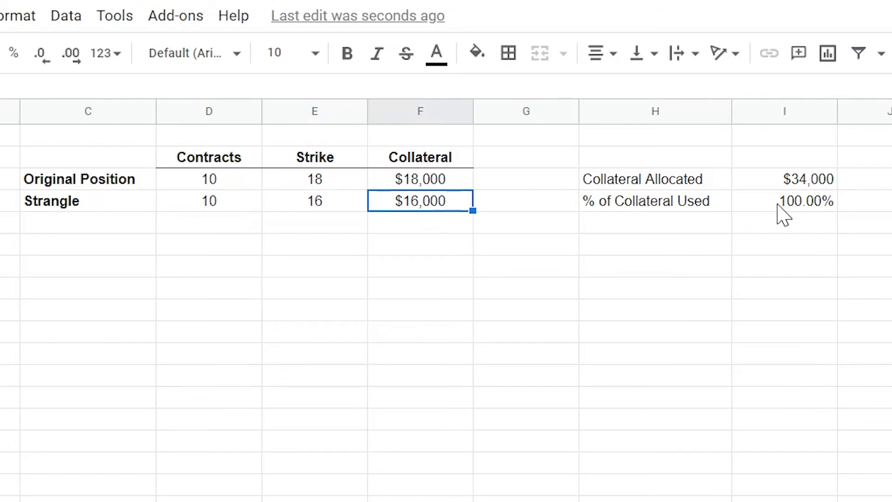
pyautogui.click(799, 205)
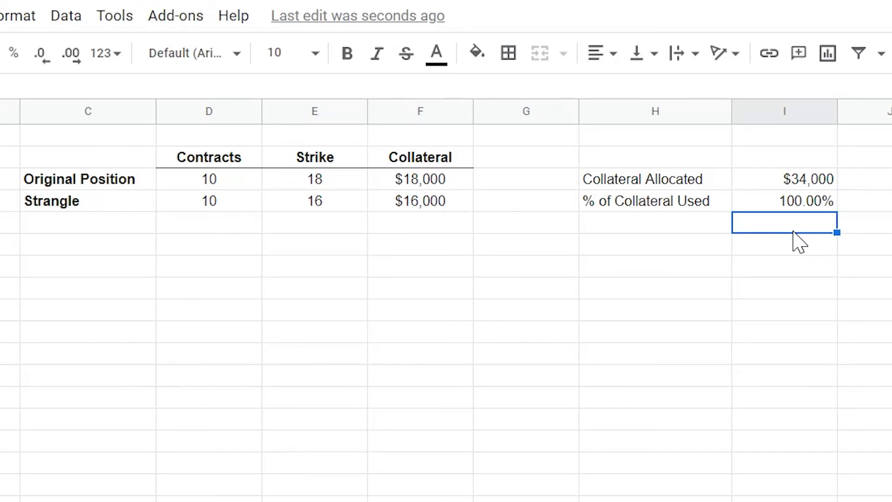
pyautogui.click(351, 214)
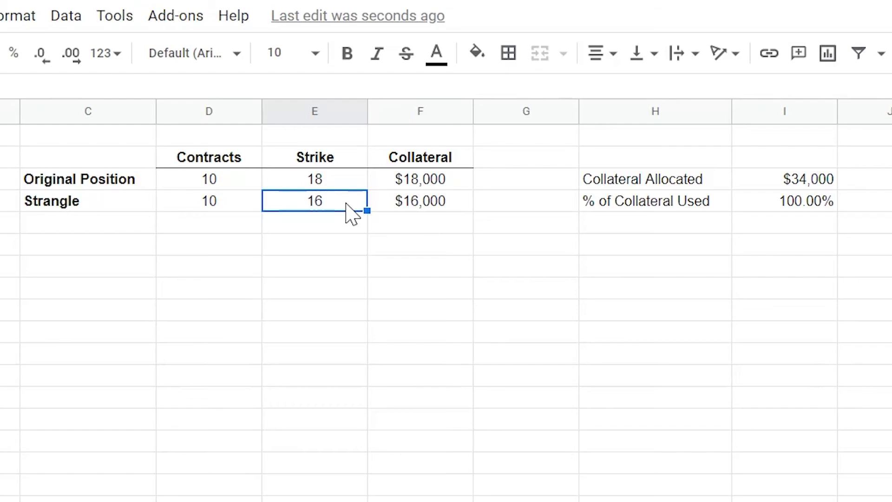
pyautogui.write('17')
pyautogui.press('BackSpace')
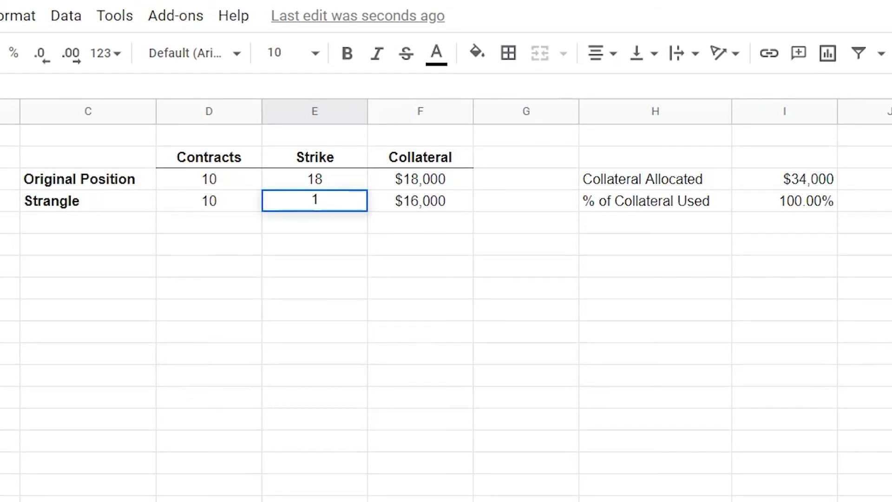
pyautogui.write('8')
pyautogui.press('Return')
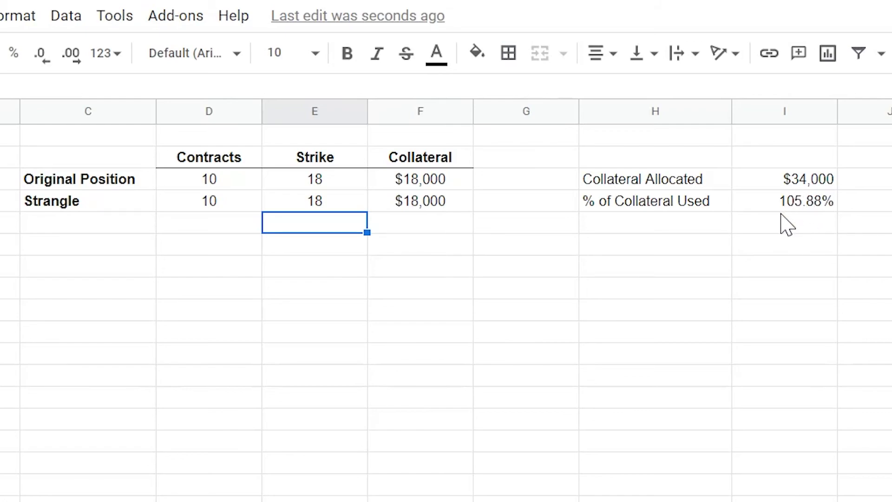
pyautogui.click(310, 203)
pyautogui.write('26')
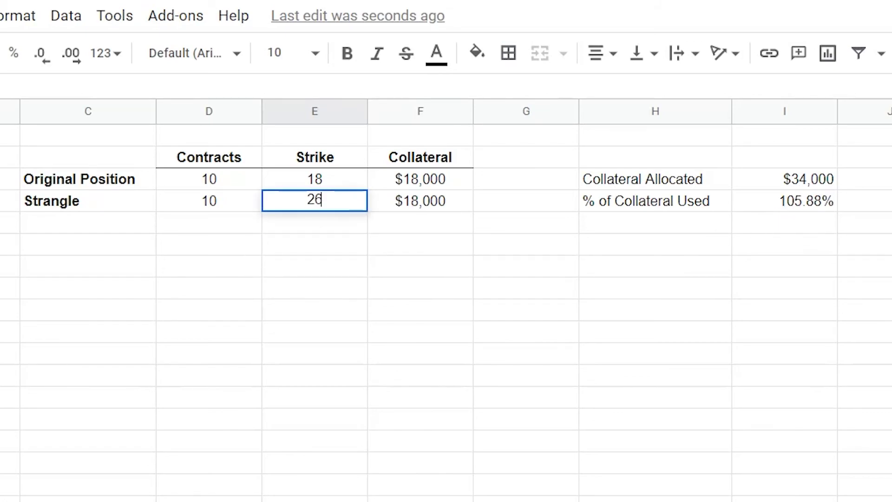
pyautogui.press('BackSpace')
pyautogui.press('BackSpace')
pyautogui.write('16')
pyautogui.press('Return')
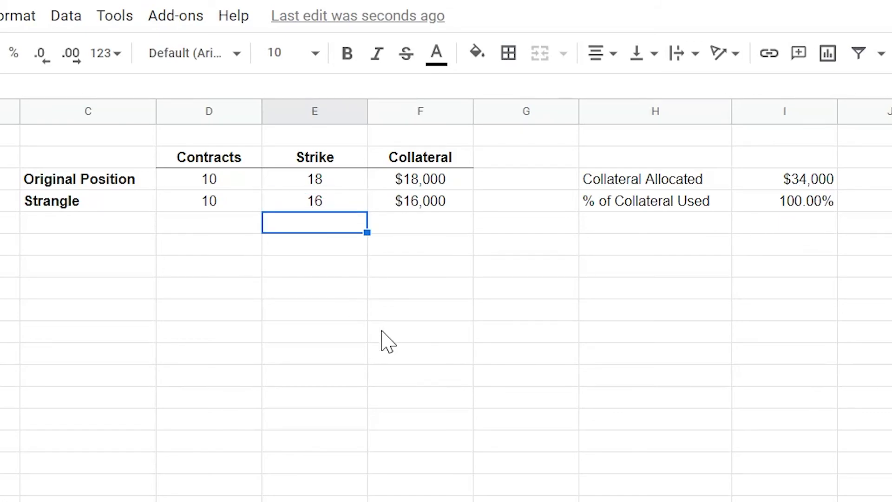